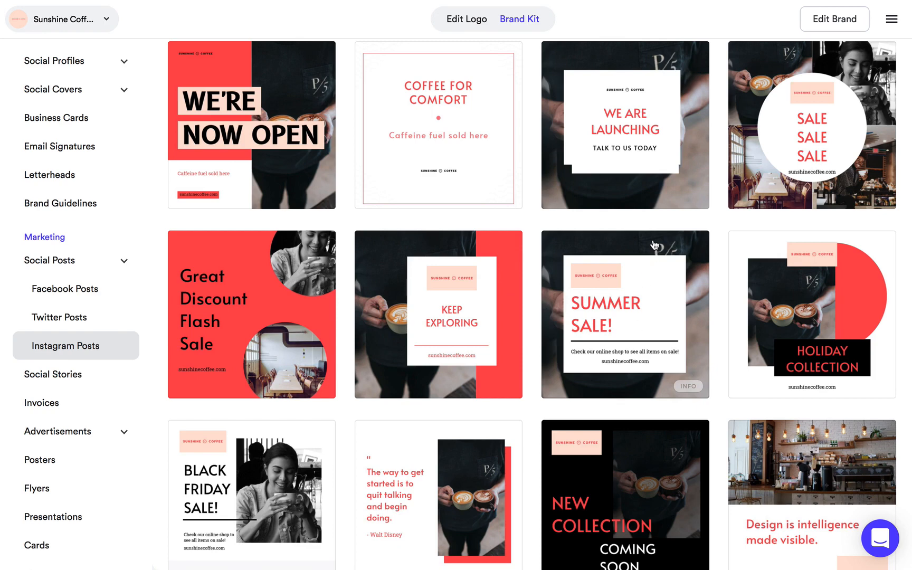
Open the "WE ARE LAUNCHING" Instagram post template and delete the upper of its two overlapping white panels.
{"action": "left_click", "coordinate": [658, 192]}
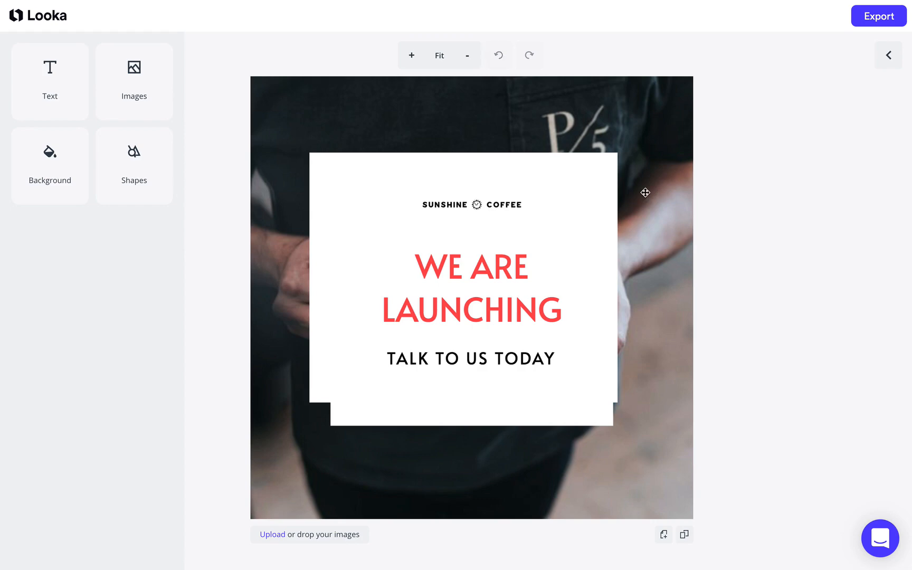
{"action": "left_click", "coordinate": [575, 208]}
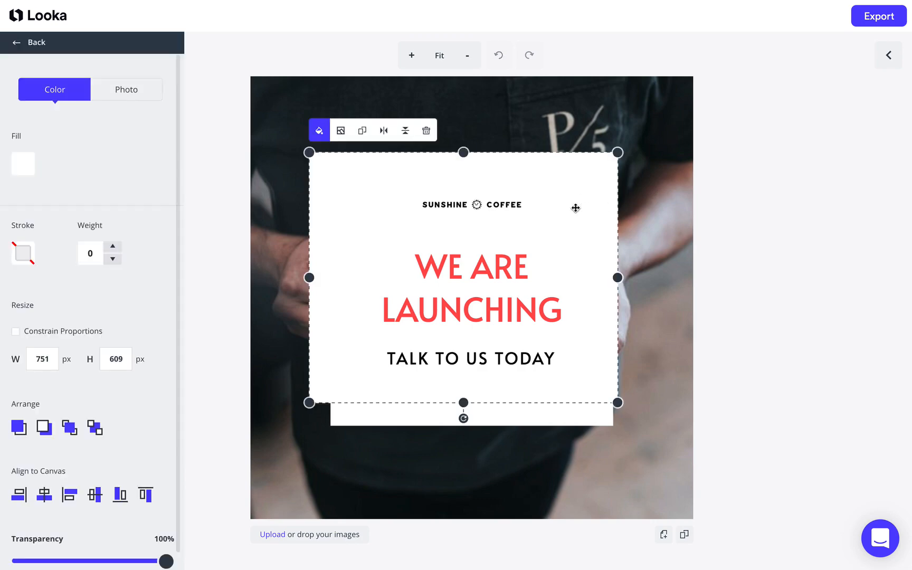
{"action": "left_click", "coordinate": [424, 418]}
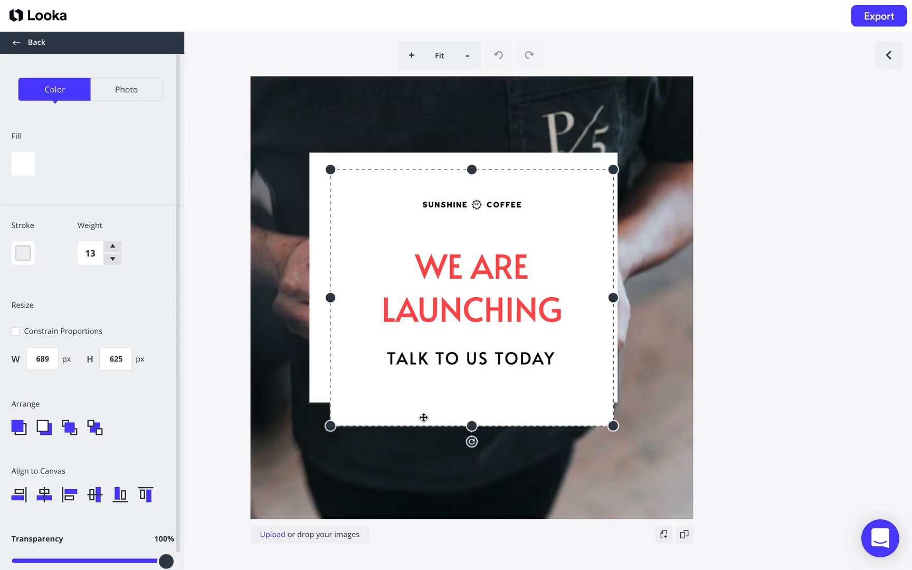
{"action": "left_click", "coordinate": [315, 344]}
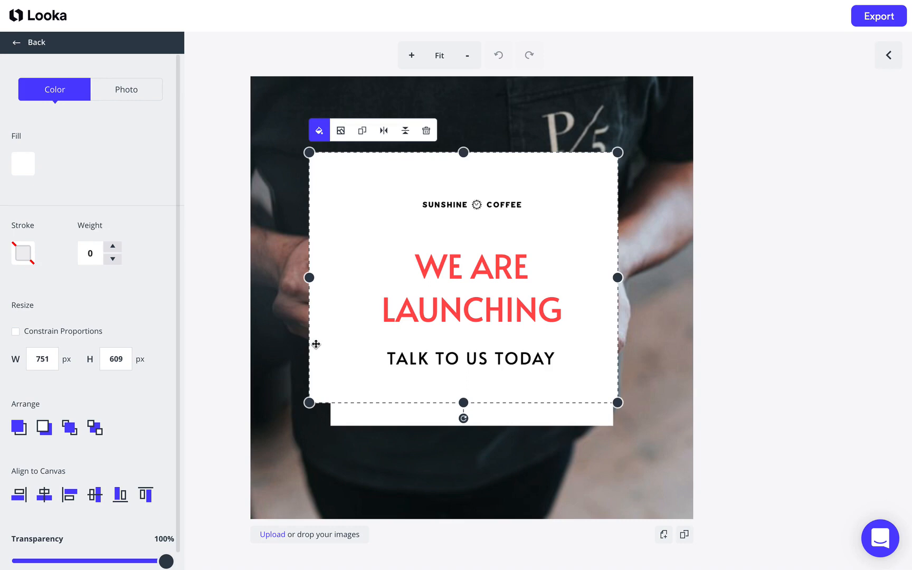
{"action": "key", "text": "Delete"}
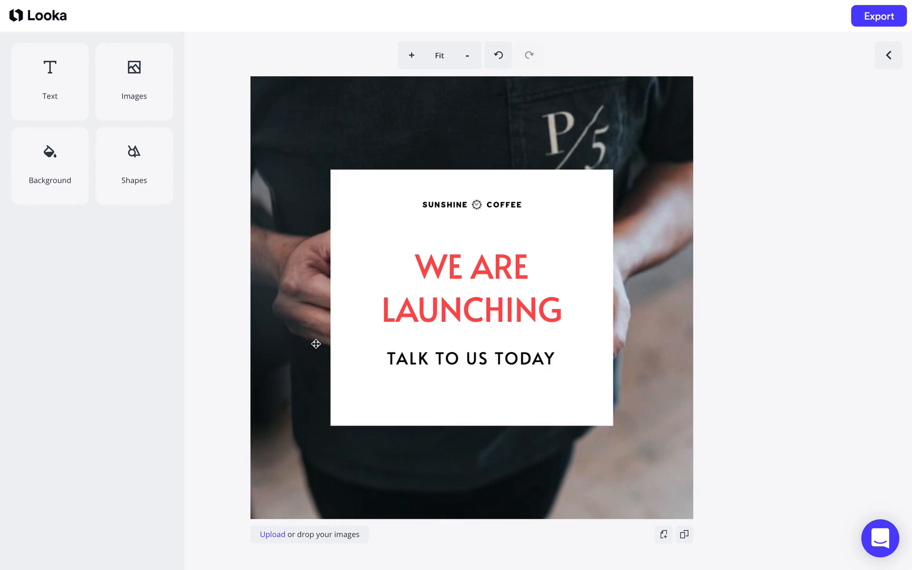
Replace the red headline with "OPENING SOON!" and set its font size to 94.
{"action": "left_click", "coordinate": [481, 314]}
{"action": "left_click", "coordinate": [552, 308]}
{"action": "left_click_drag", "start_coordinate": [575, 309], "coordinate": [408, 260]}
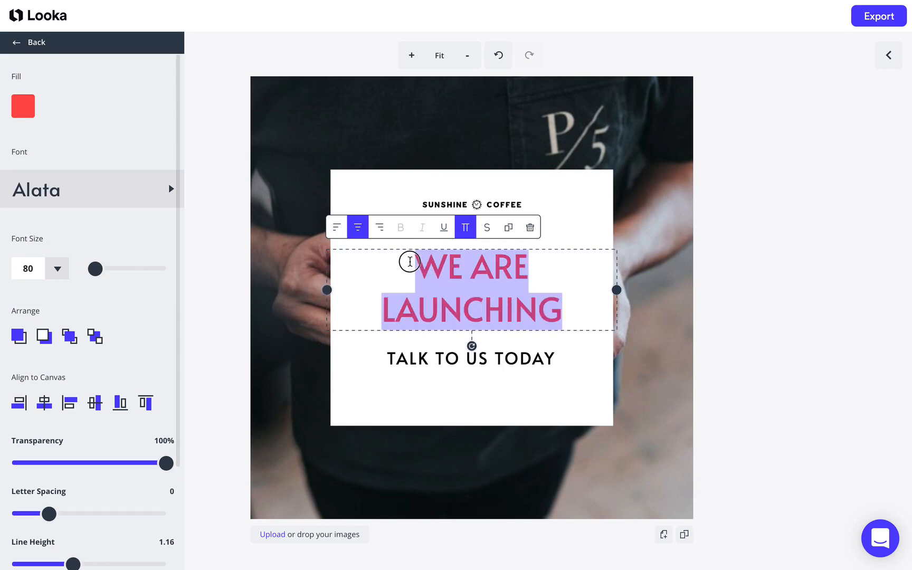
{"action": "type", "text": "OPENING SOON!"}
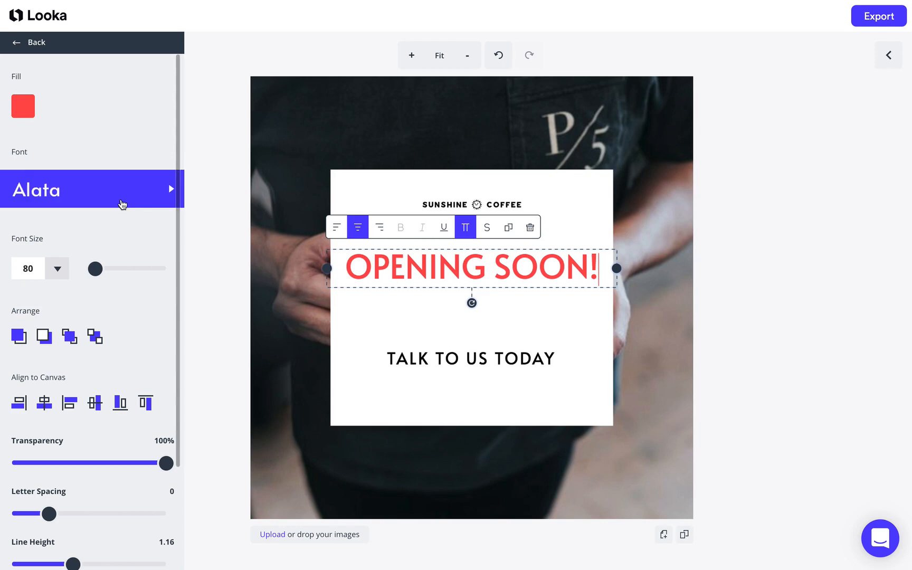
{"action": "left_click_drag", "start_coordinate": [99, 270], "coordinate": [100, 270]}
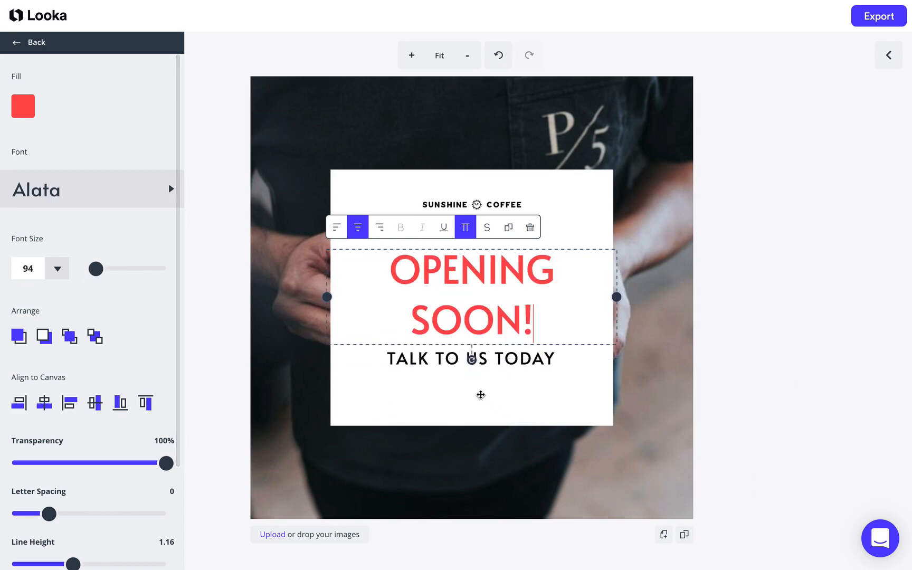
Replace the "TALK TO US TODAY" line with "SUNSHINECOFFEE.COM".
{"action": "left_click", "coordinate": [451, 359]}
{"action": "left_click_drag", "start_coordinate": [452, 359], "coordinate": [452, 377]}
{"action": "left_click_drag", "start_coordinate": [565, 378], "coordinate": [390, 376]}
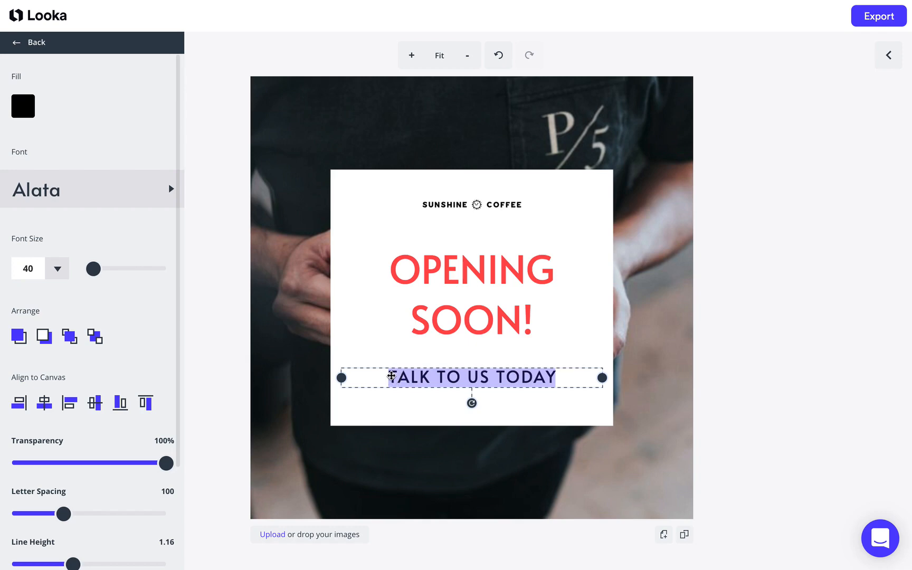
{"action": "type", "text": "SUNSHINECOFFEE.COM"}
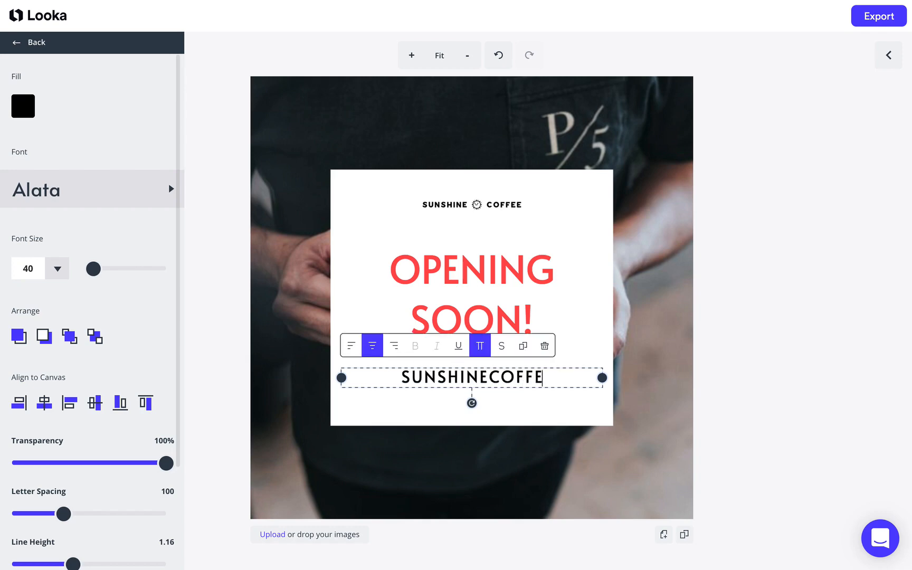
Start replacing the background photo and search the Unsplash library for "coffee".
{"action": "left_click", "coordinate": [581, 474]}
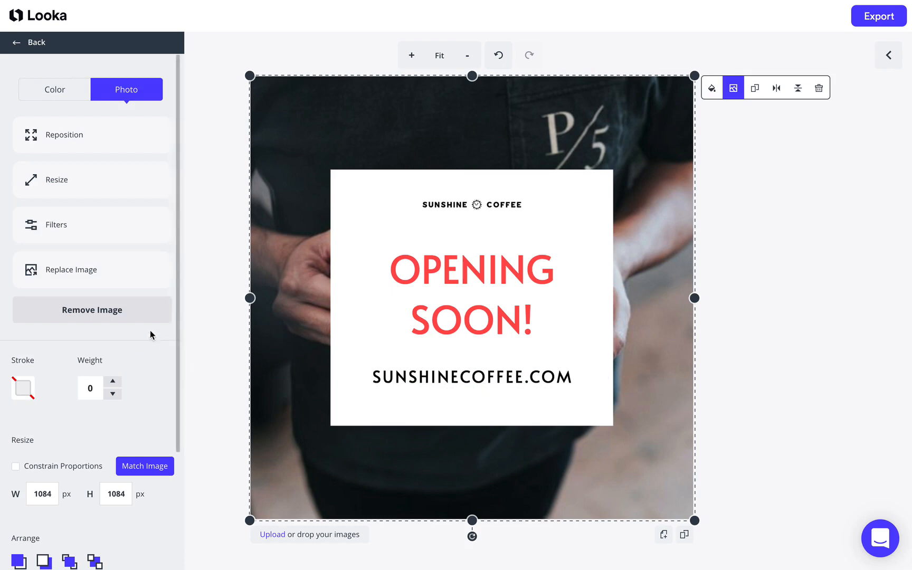
{"action": "left_click", "coordinate": [112, 272]}
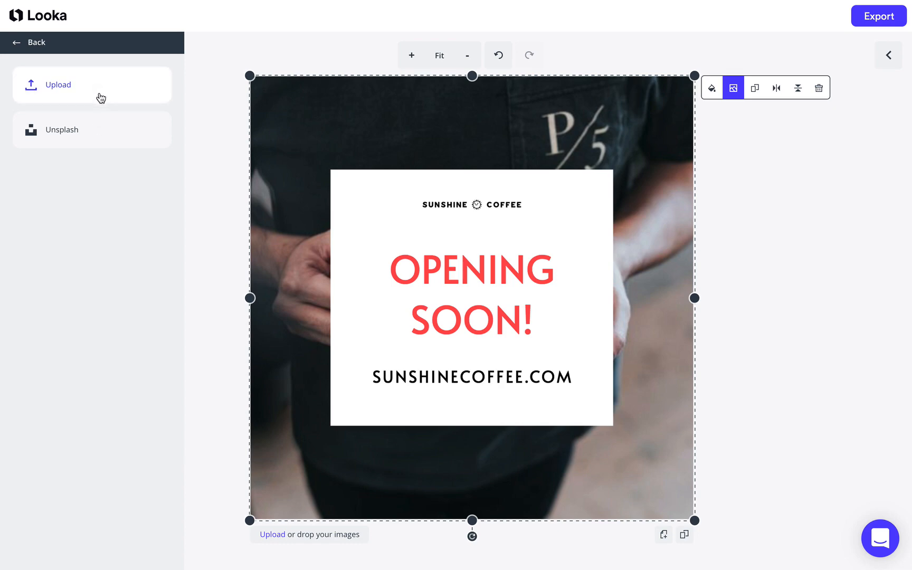
{"action": "left_click", "coordinate": [71, 140]}
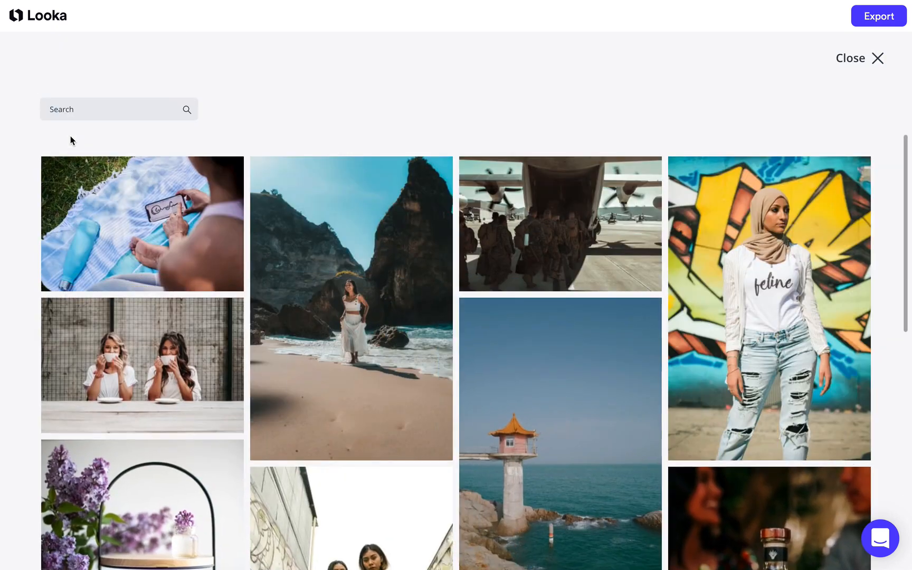
{"action": "left_click", "coordinate": [67, 109]}
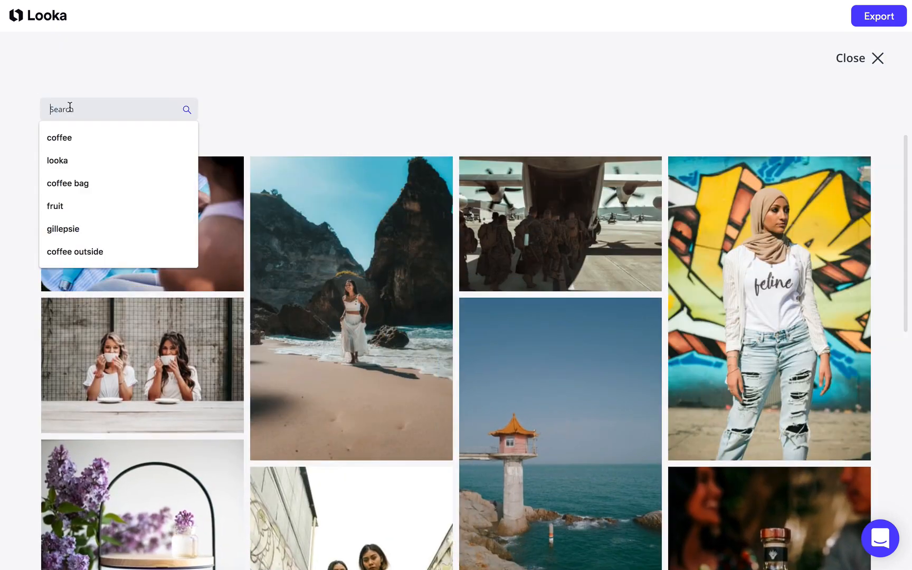
{"action": "type", "text": "coffee"}
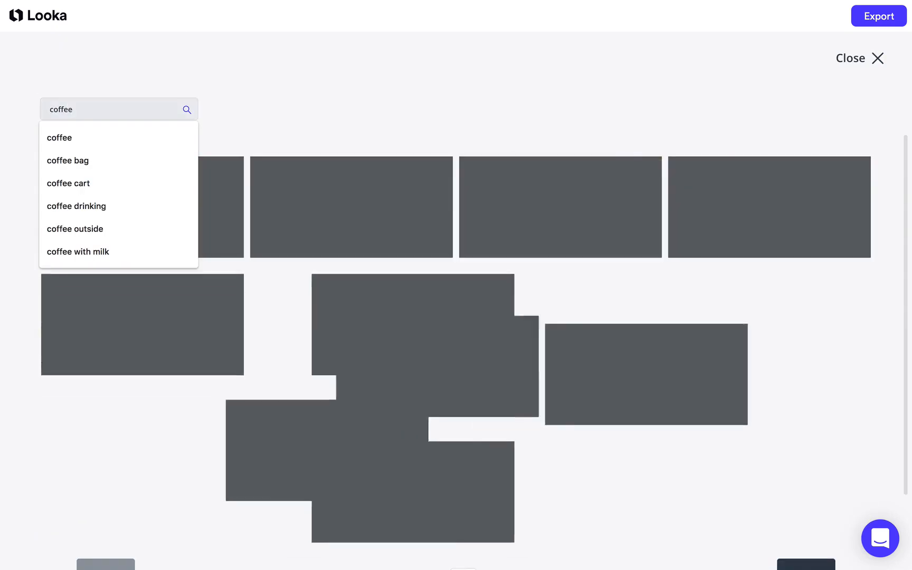
Add the photo of a coffee cup with macarons and leaves as the background, scaled to 161%, and apply it.
{"action": "scroll", "coordinate": [235, 375], "scroll_direction": "down", "scroll_amount": 10}
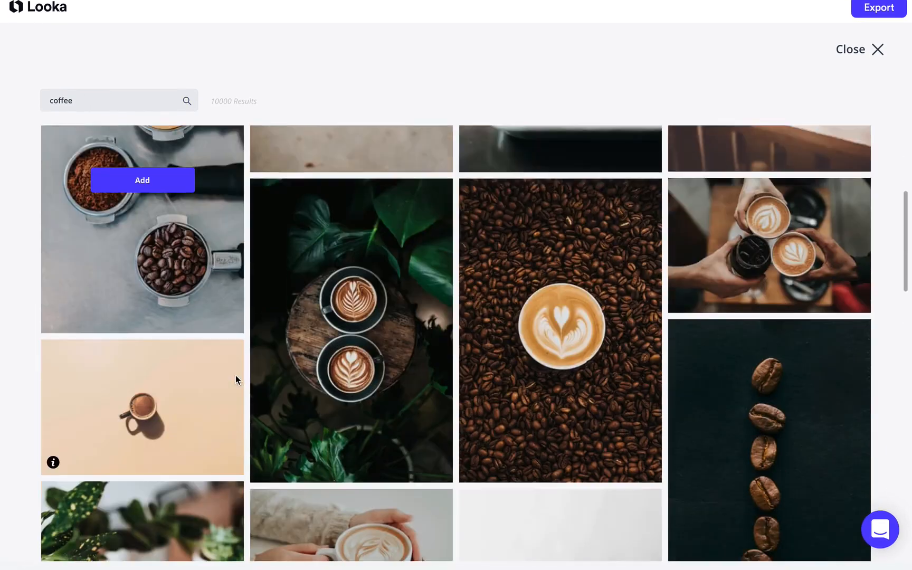
{"action": "scroll", "coordinate": [235, 375], "scroll_direction": "down", "scroll_amount": 6}
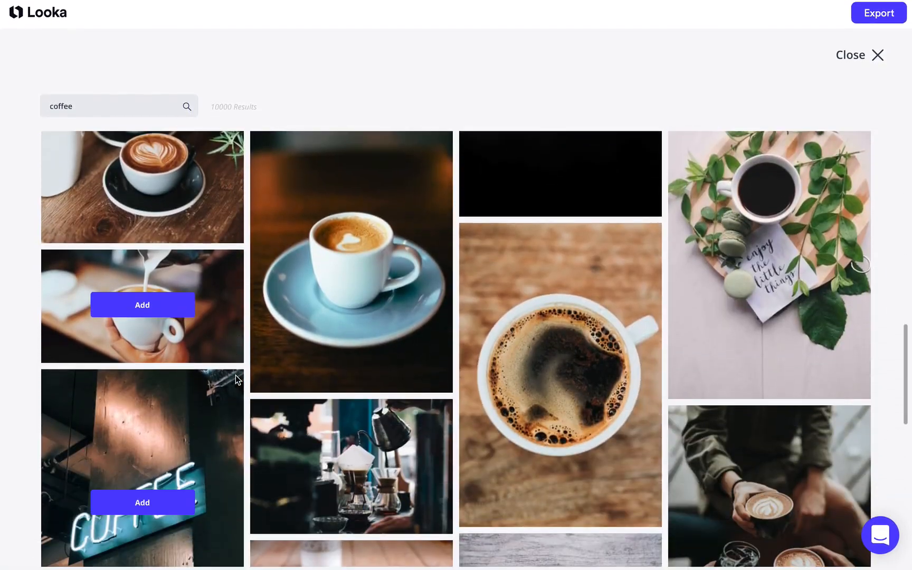
{"action": "scroll", "coordinate": [253, 354], "scroll_direction": "up", "scroll_amount": 3}
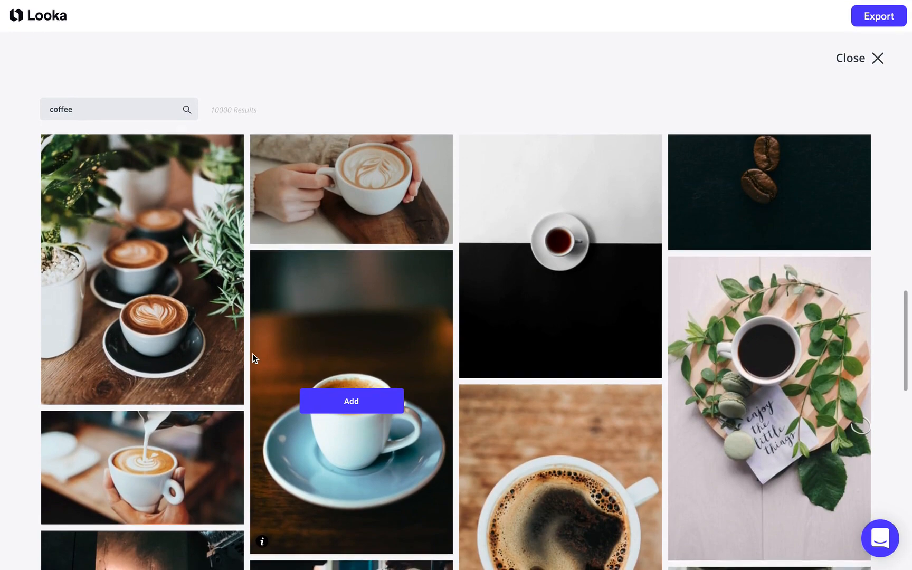
{"action": "mouse_move", "coordinate": [726, 408]}
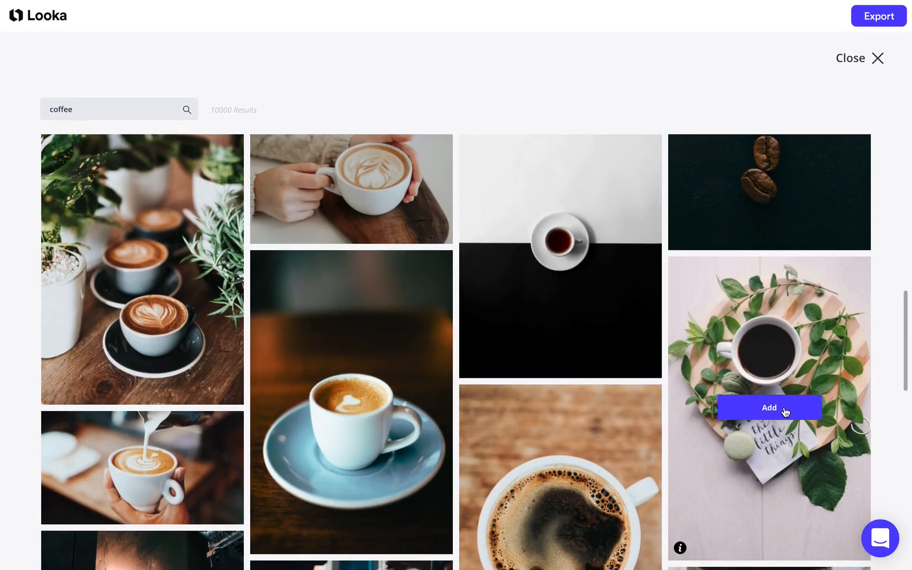
{"action": "left_click", "coordinate": [784, 409]}
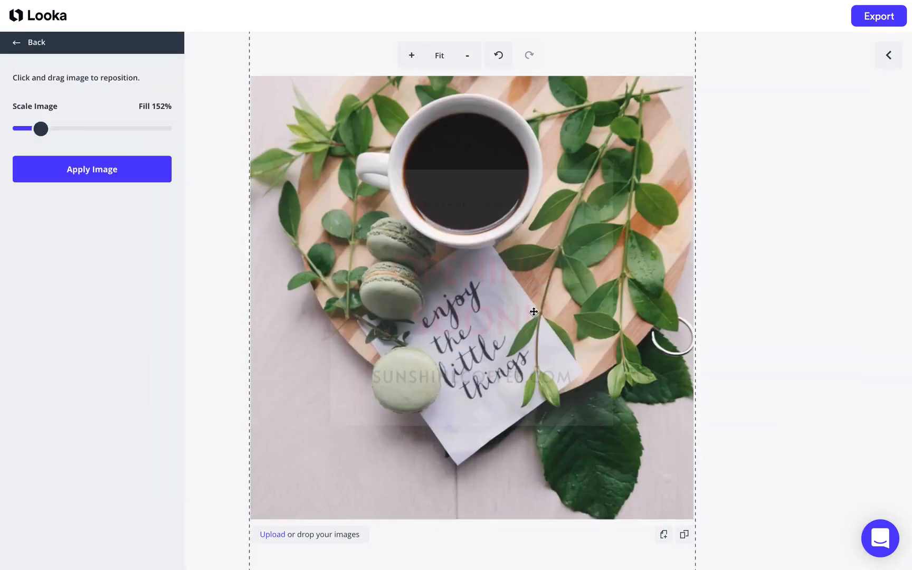
{"action": "left_click_drag", "start_coordinate": [40, 134], "coordinate": [43, 134]}
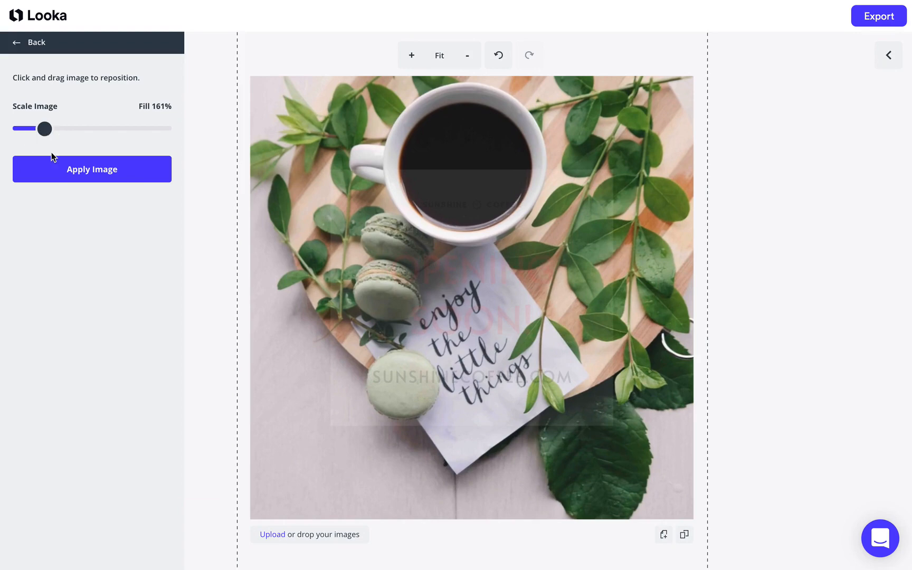
{"action": "left_click", "coordinate": [55, 170]}
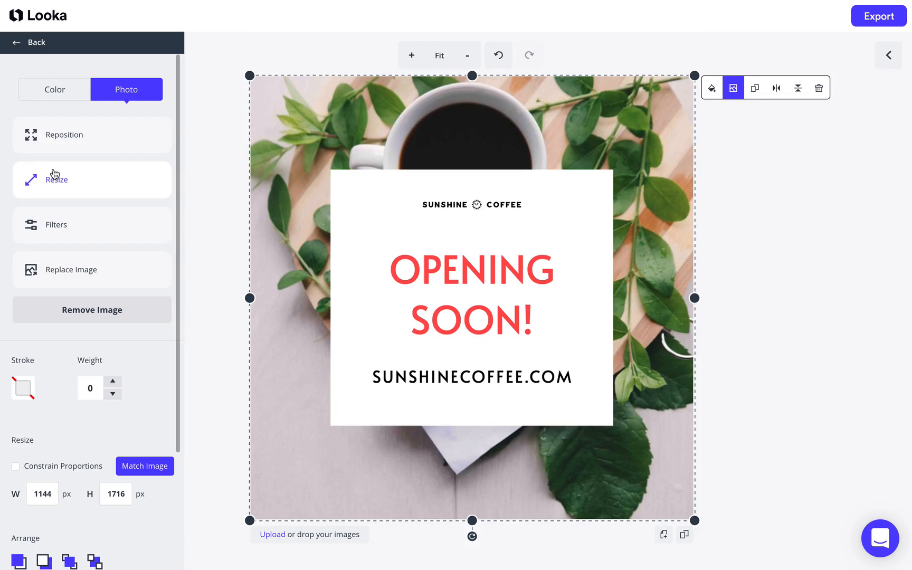
Set the white card's transparency to 81% so the background photo shows through.
{"action": "left_click", "coordinate": [384, 240]}
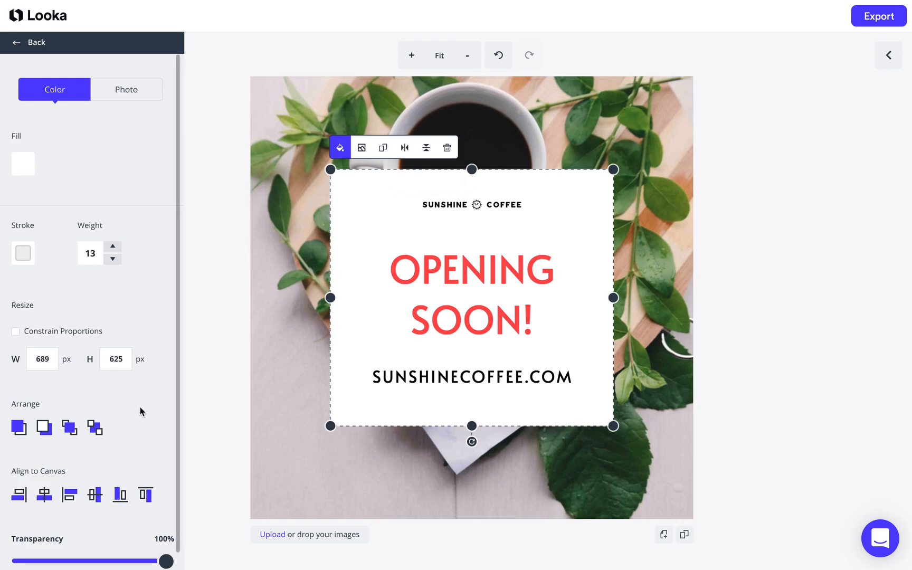
{"action": "scroll", "coordinate": [136, 395], "scroll_direction": "down", "scroll_amount": 1}
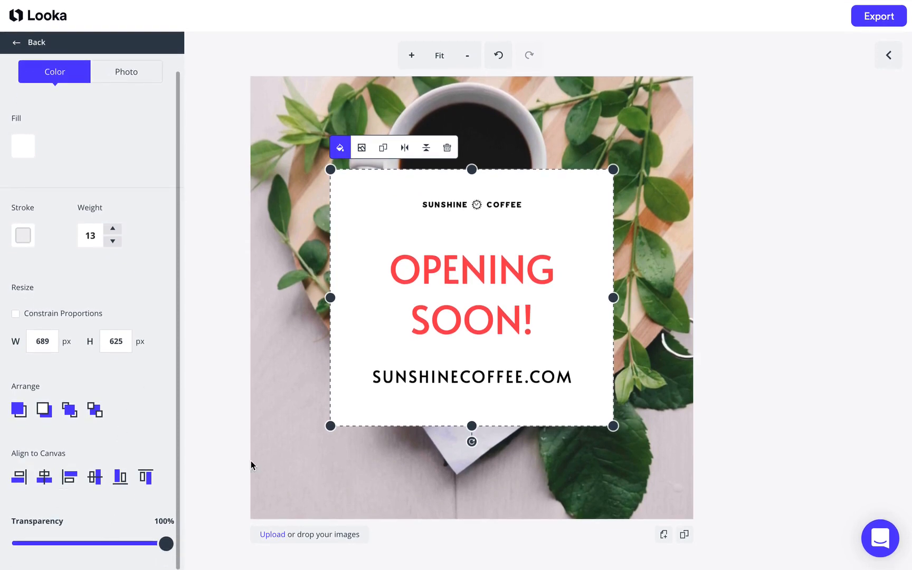
{"action": "left_click", "coordinate": [293, 440]}
{"action": "left_click", "coordinate": [362, 390]}
{"action": "left_click", "coordinate": [307, 441]}
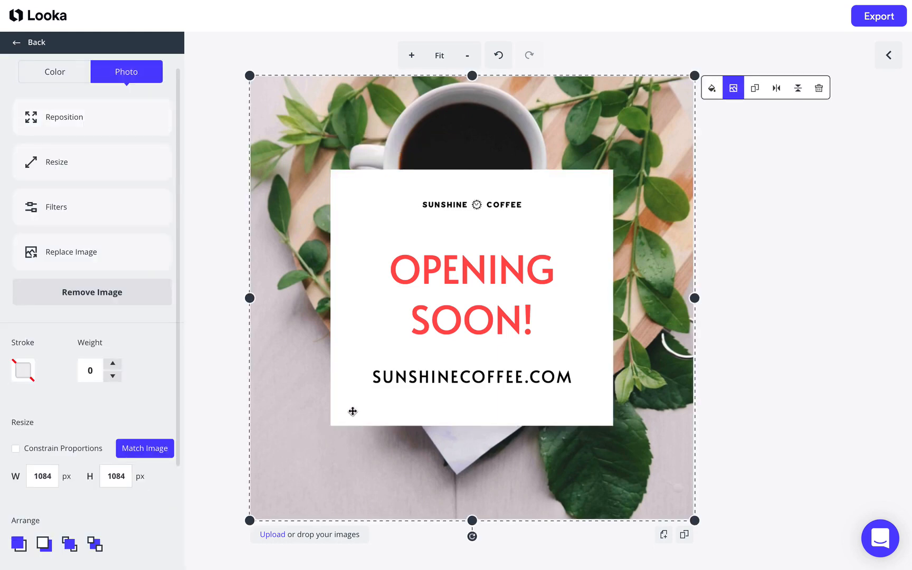
{"action": "left_click", "coordinate": [338, 414]}
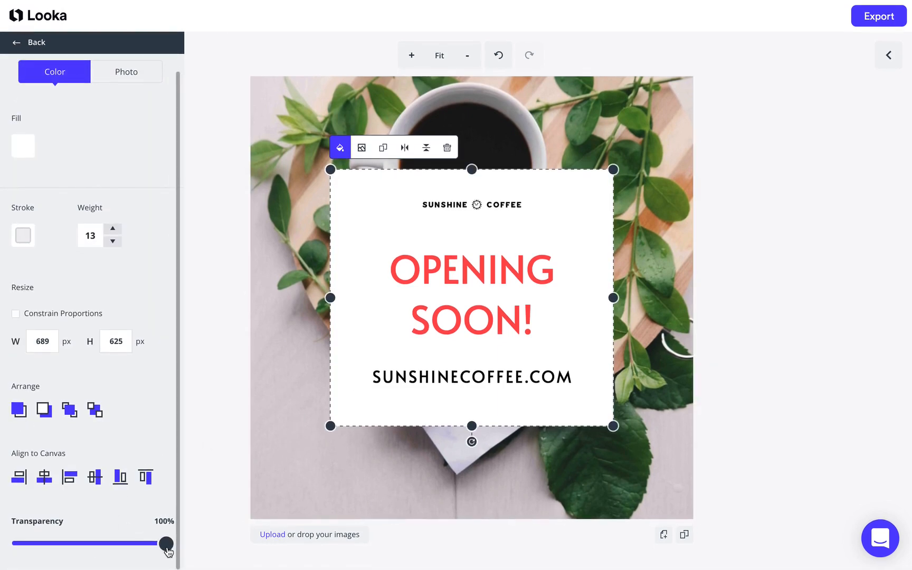
{"action": "left_click_drag", "start_coordinate": [167, 552], "coordinate": [139, 552]}
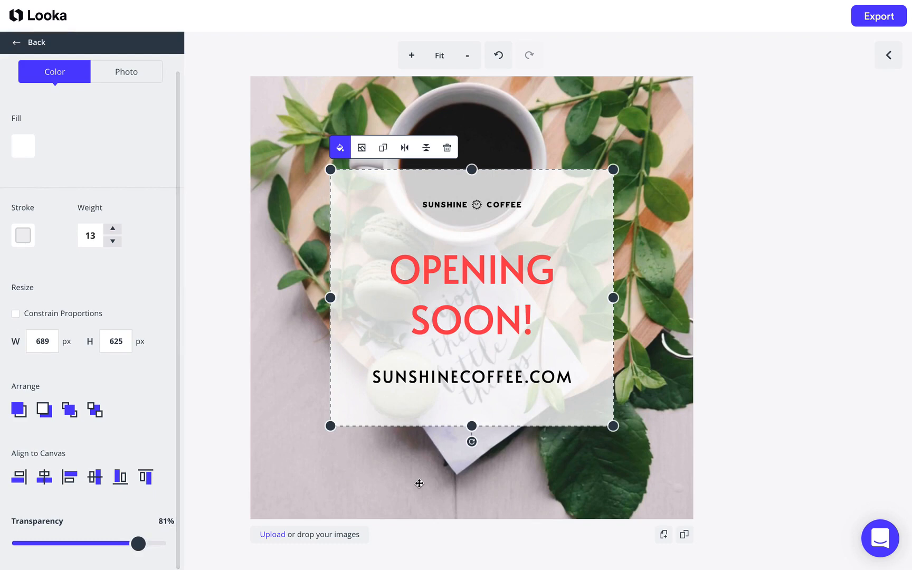
{"action": "left_click", "coordinate": [447, 493]}
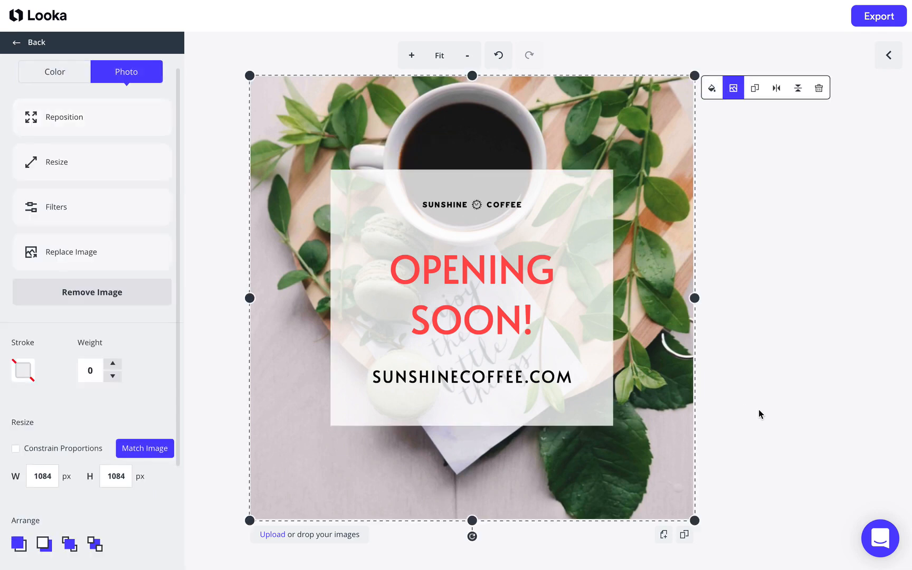
{"action": "left_click", "coordinate": [763, 416]}
Export the design as an Instagram post with the description "Opening soon!".
{"action": "left_click", "coordinate": [880, 25]}
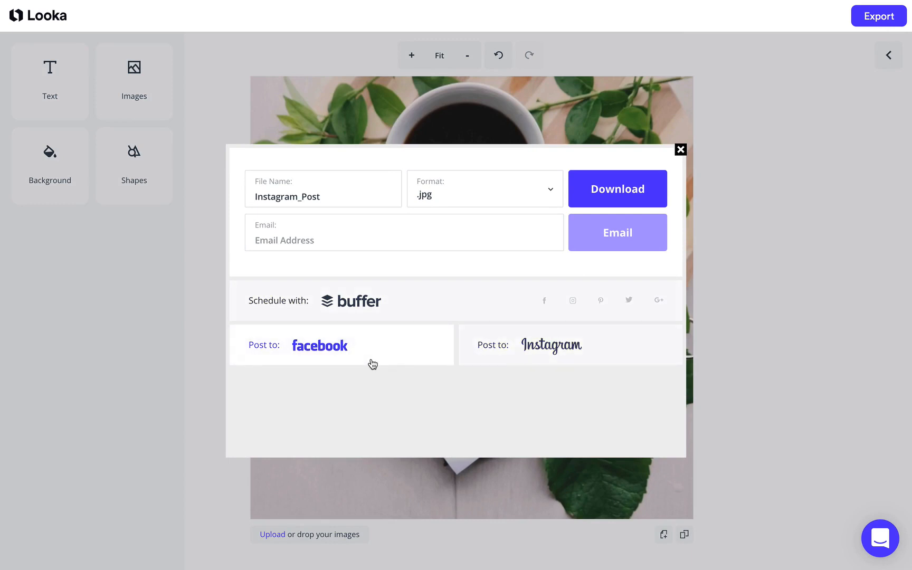
{"action": "left_click", "coordinate": [572, 346]}
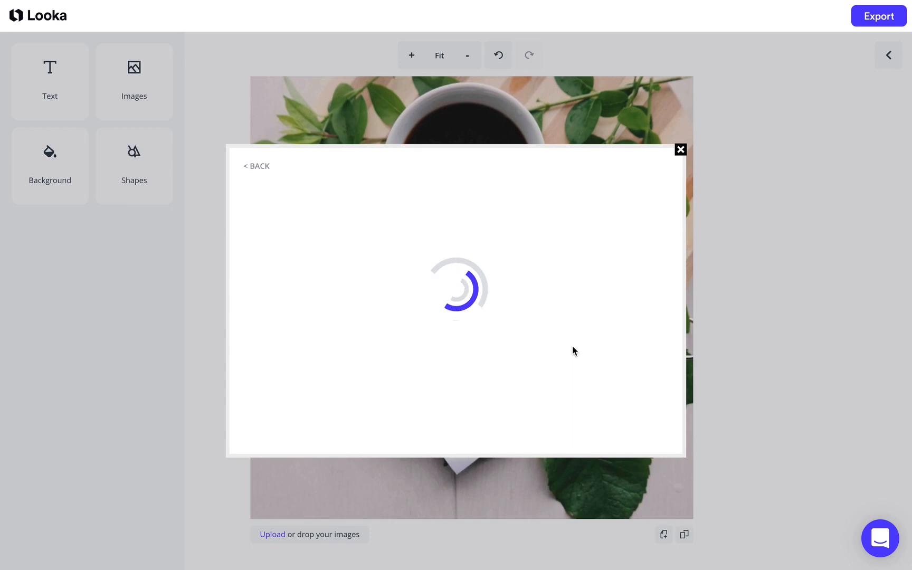
{"action": "left_click", "coordinate": [468, 308]}
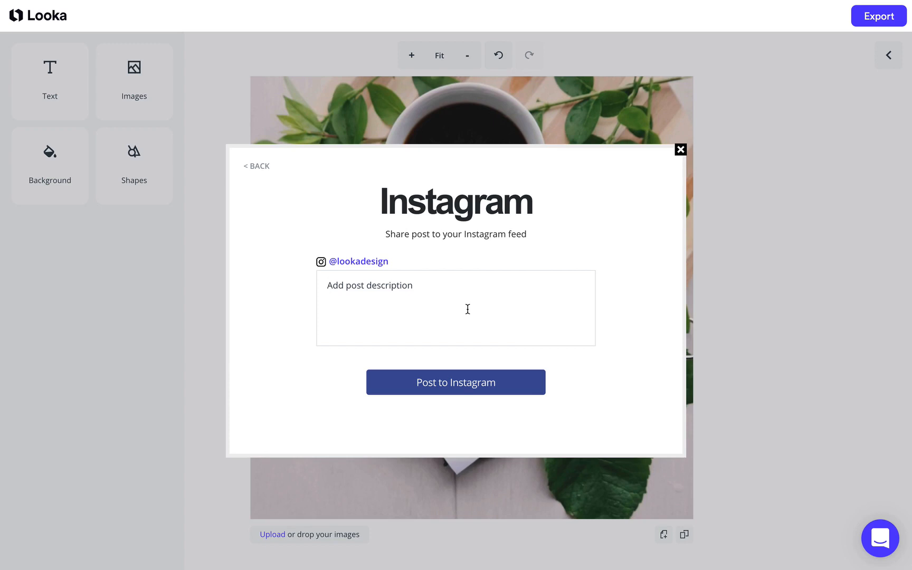
{"action": "type", "text": "Opening soon!"}
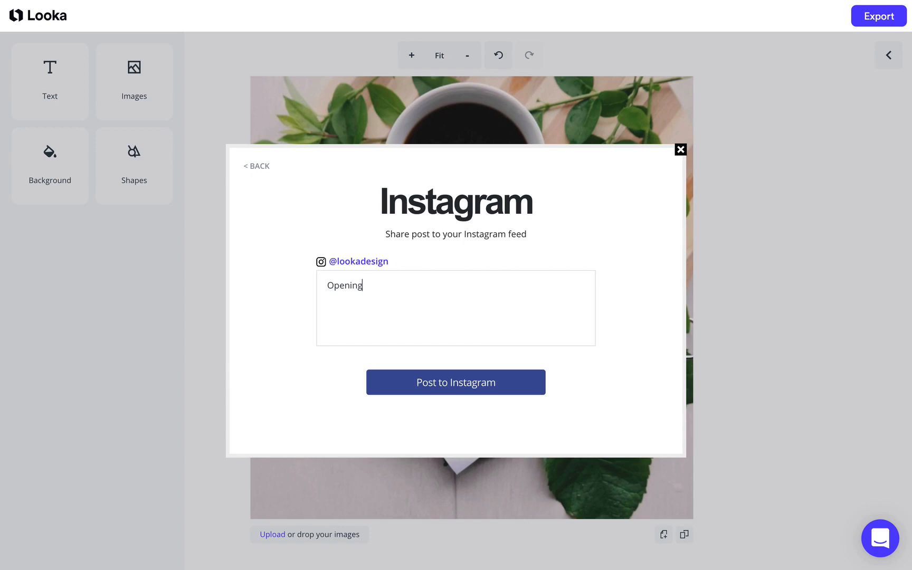